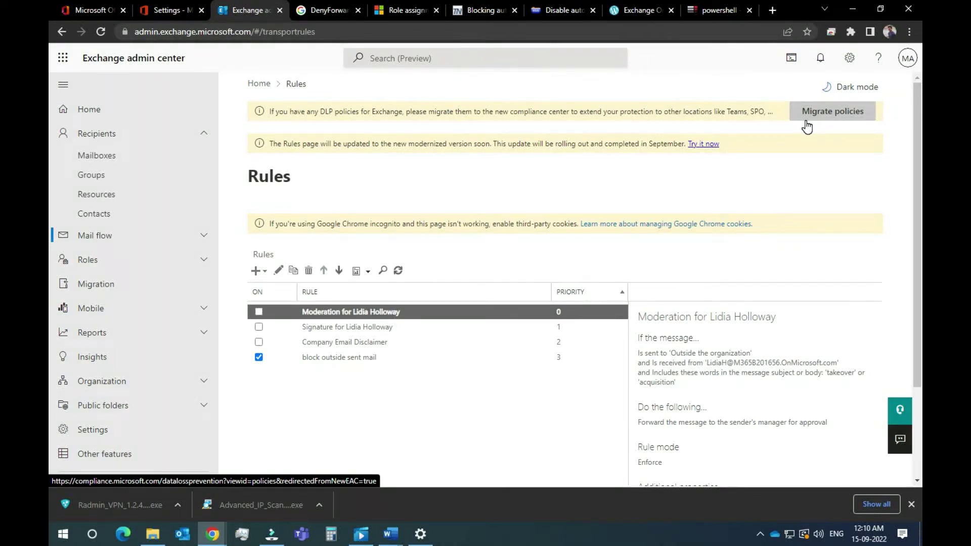
Select the 'block outside sent mail' rule to view its details, then expand Mail flow in the navigation.
left_click(441, 357)
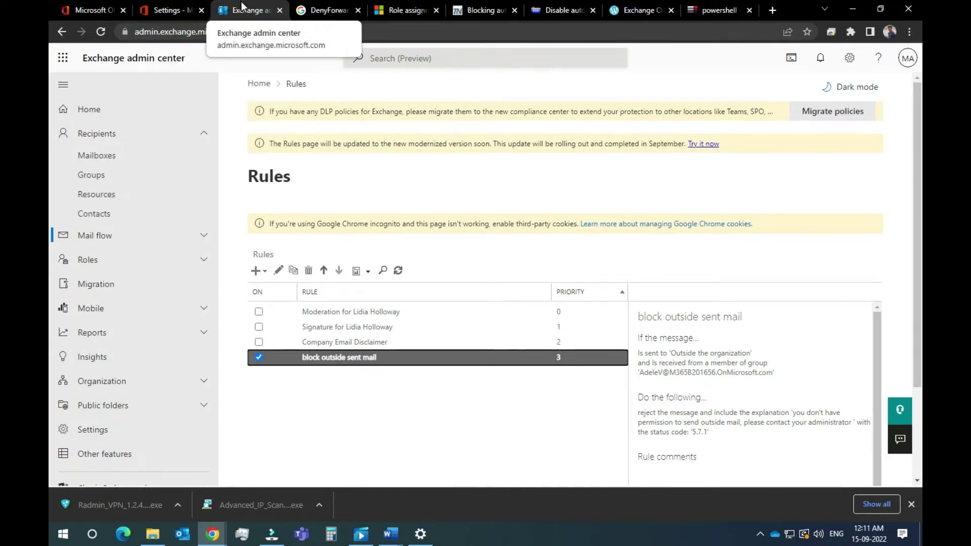
left_click(126, 242)
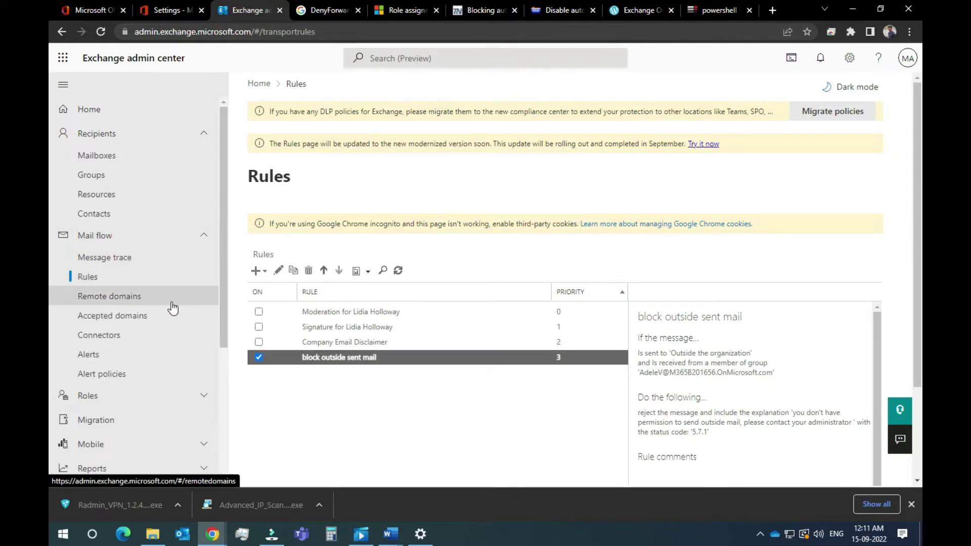
Start a blank new mail flow rule named 'block mails'.
left_click(259, 276)
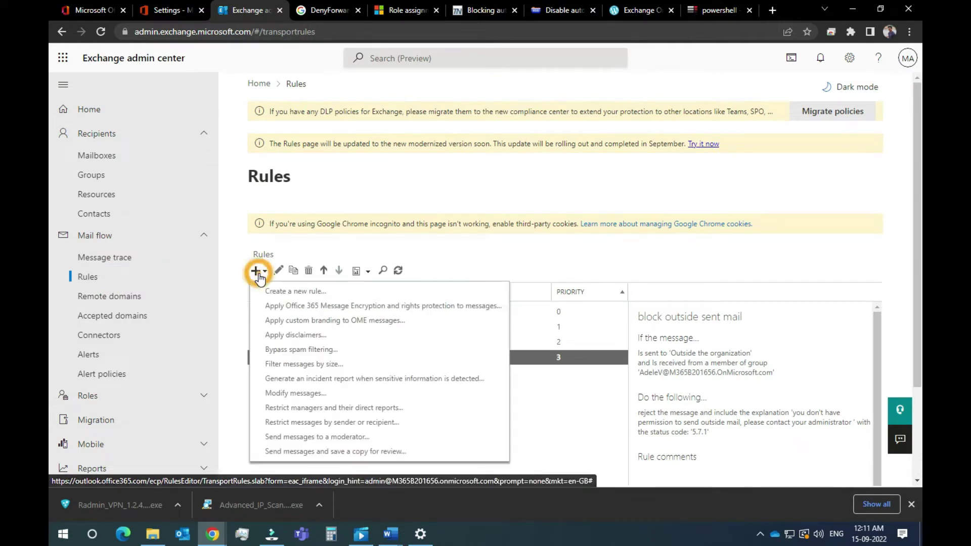
left_click(276, 294)
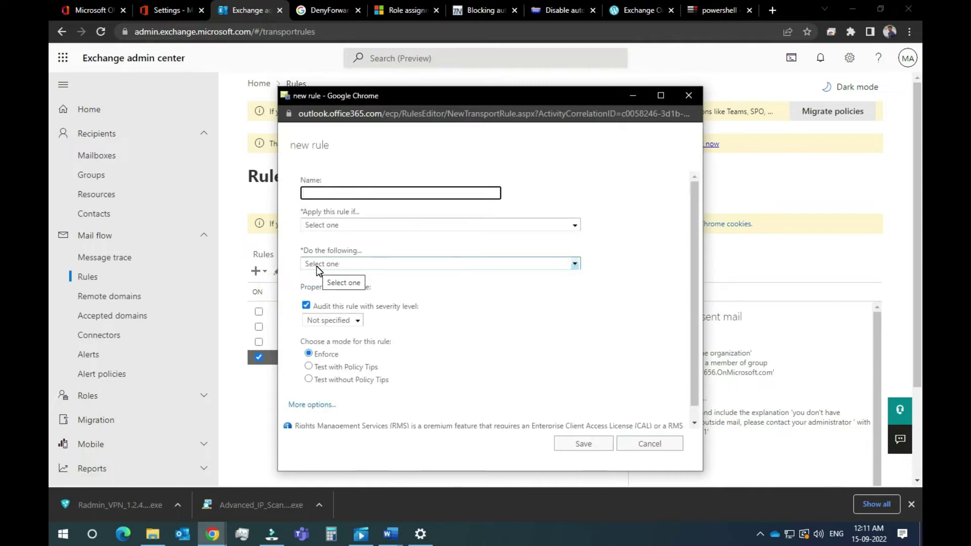
left_click(380, 195)
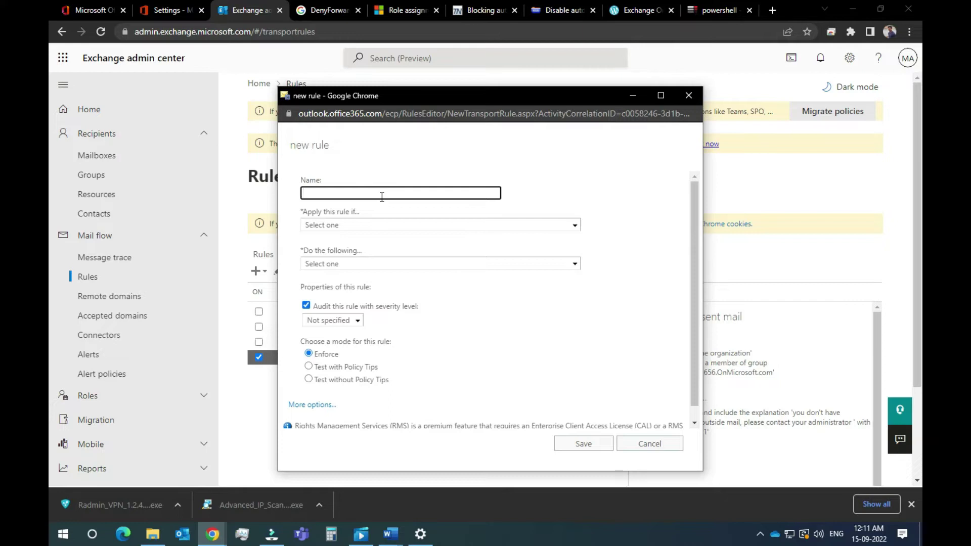
type("block mails")
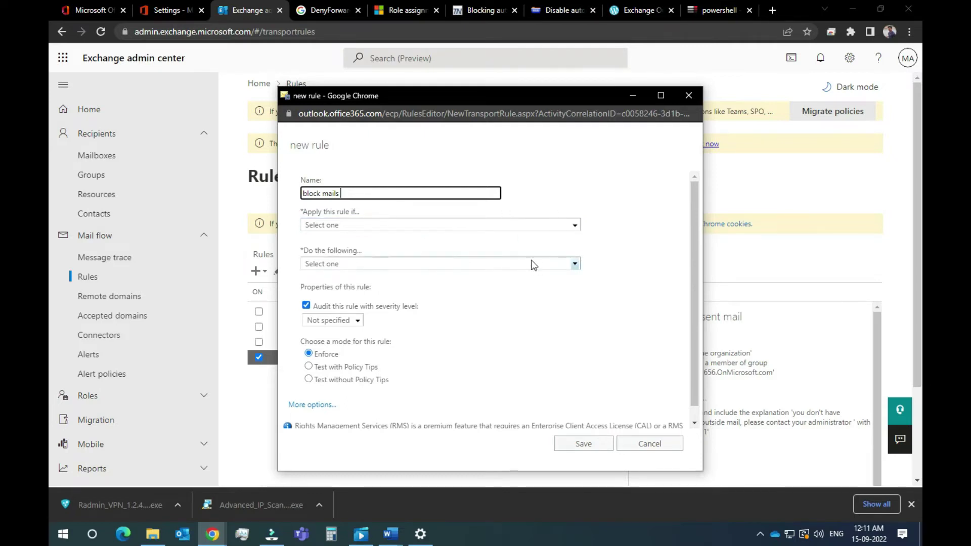
Reveal More options and browse the rule actions without choosing one.
left_click(317, 405)
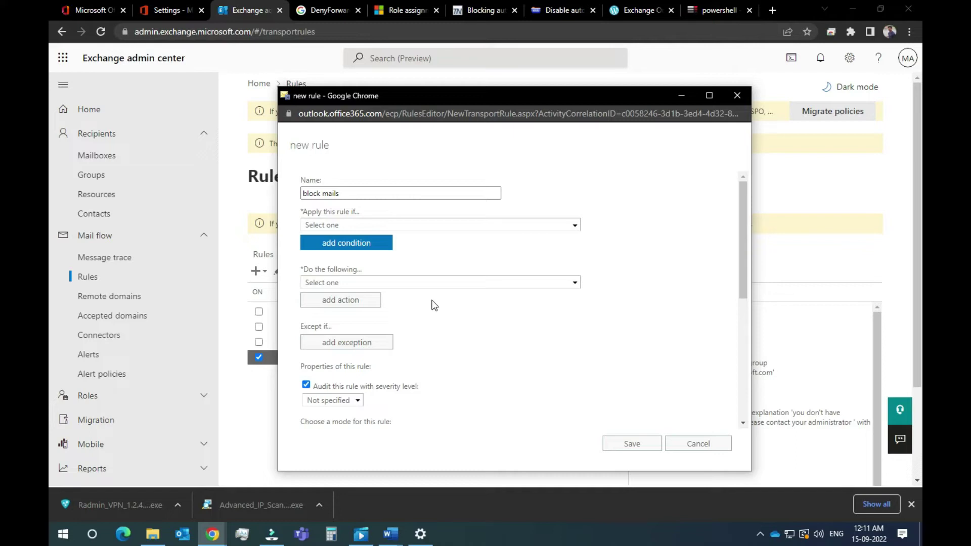
left_click(545, 284)
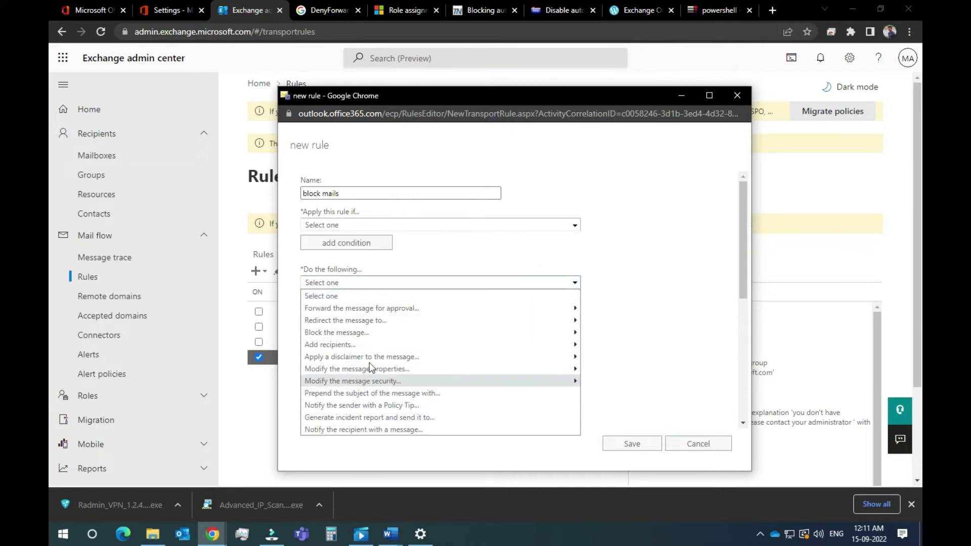
left_click(588, 252)
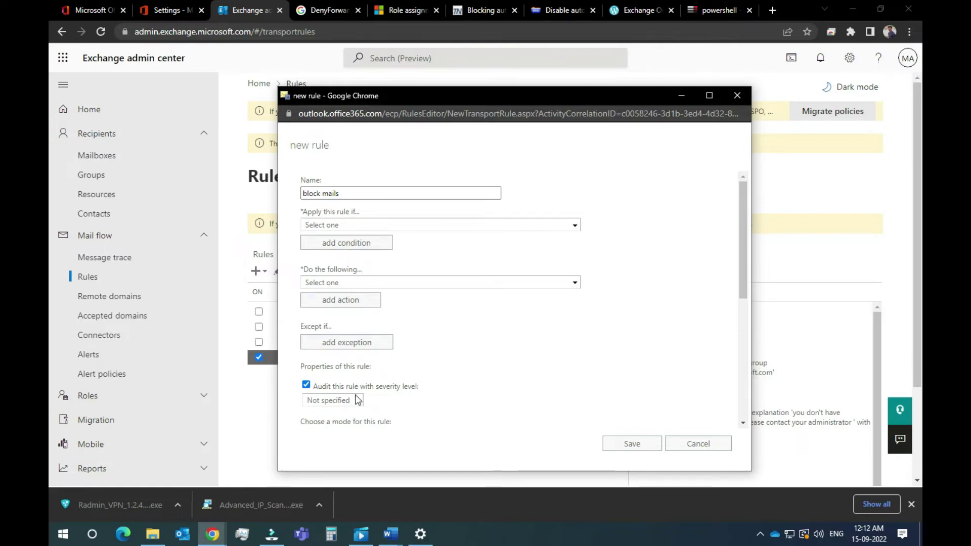
Add the condition 'The recipient is external/internal' set to Outside the organization.
left_click(427, 228)
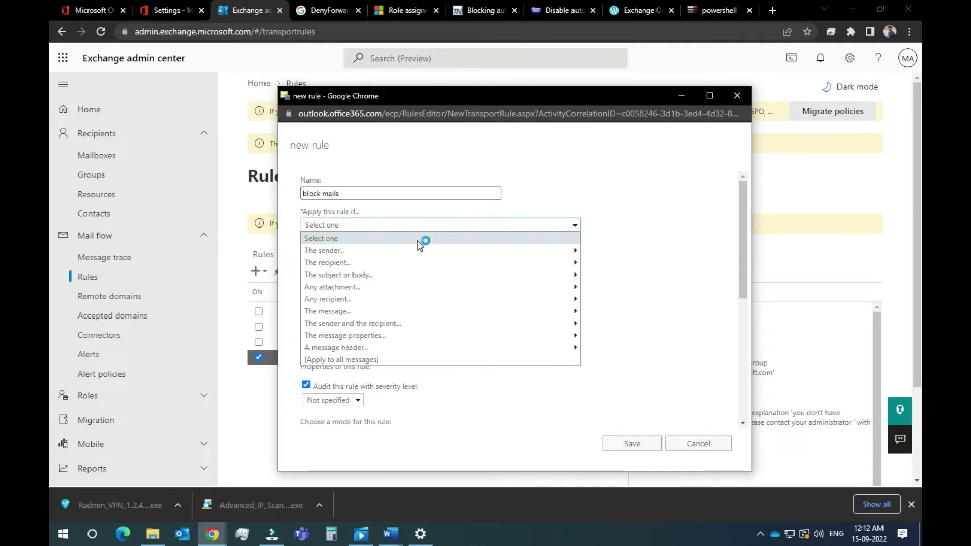
mouse_move(412, 250)
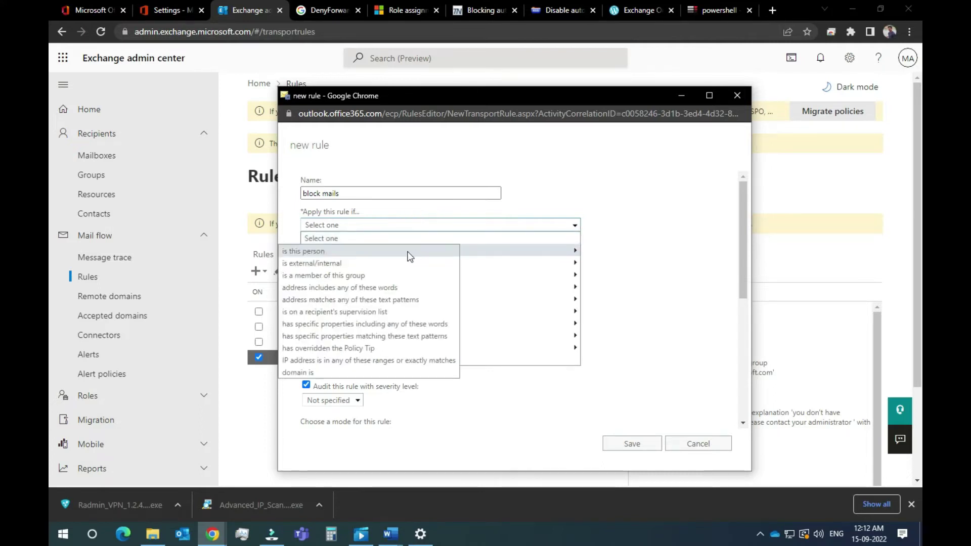
left_click(631, 244)
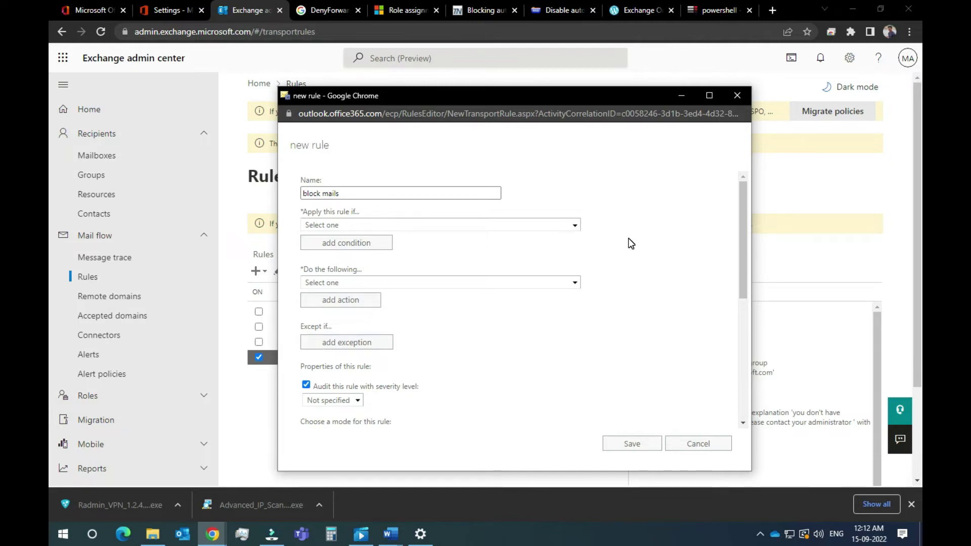
left_click(521, 226)
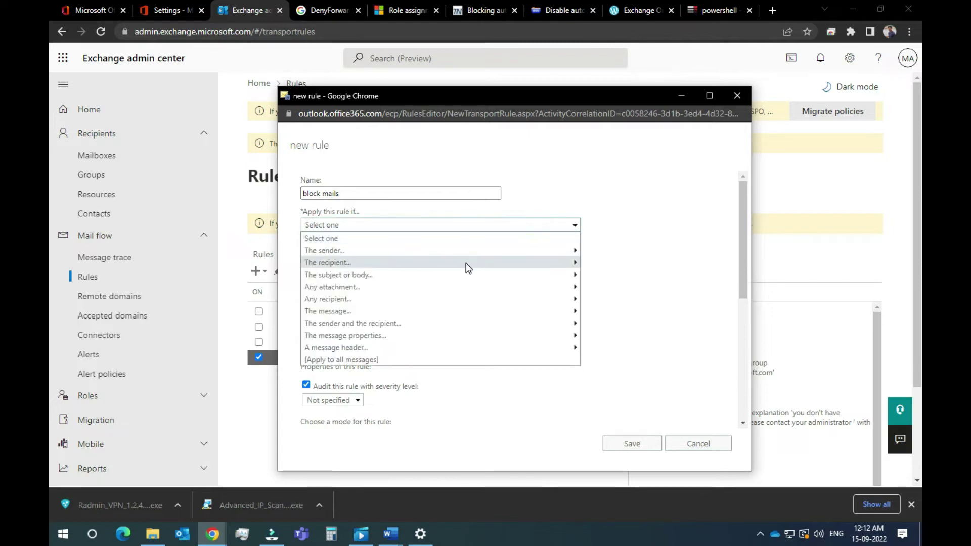
mouse_move(465, 263)
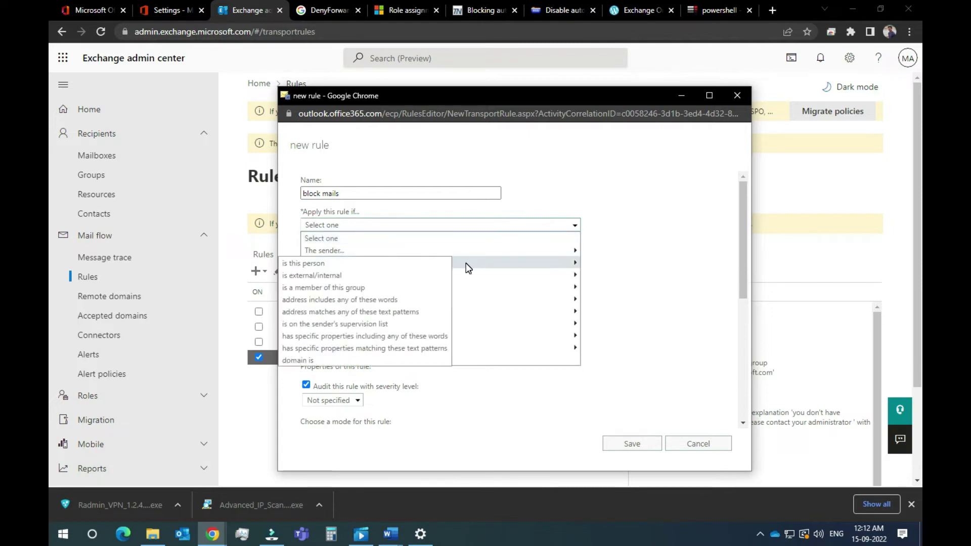
left_click(376, 274)
left_click(484, 296)
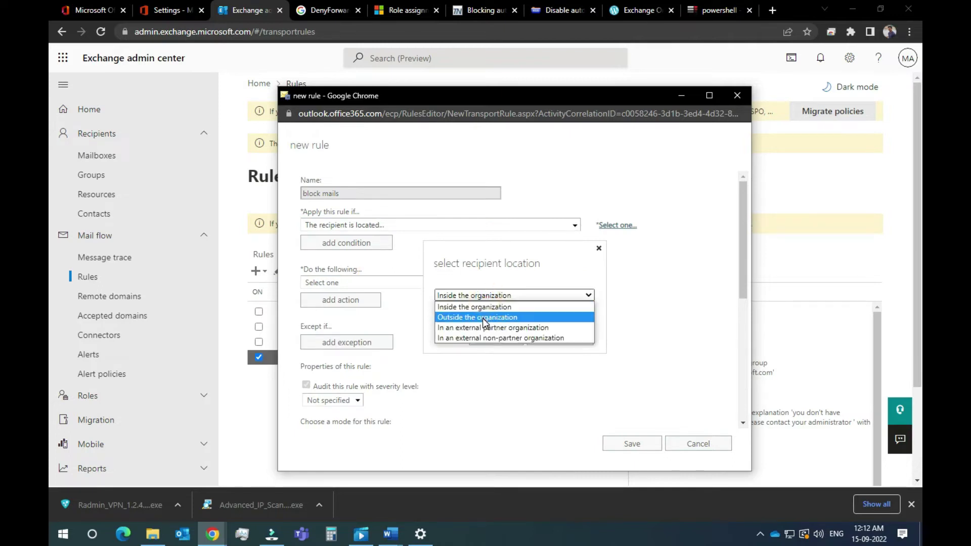
left_click(485, 317)
left_click(481, 339)
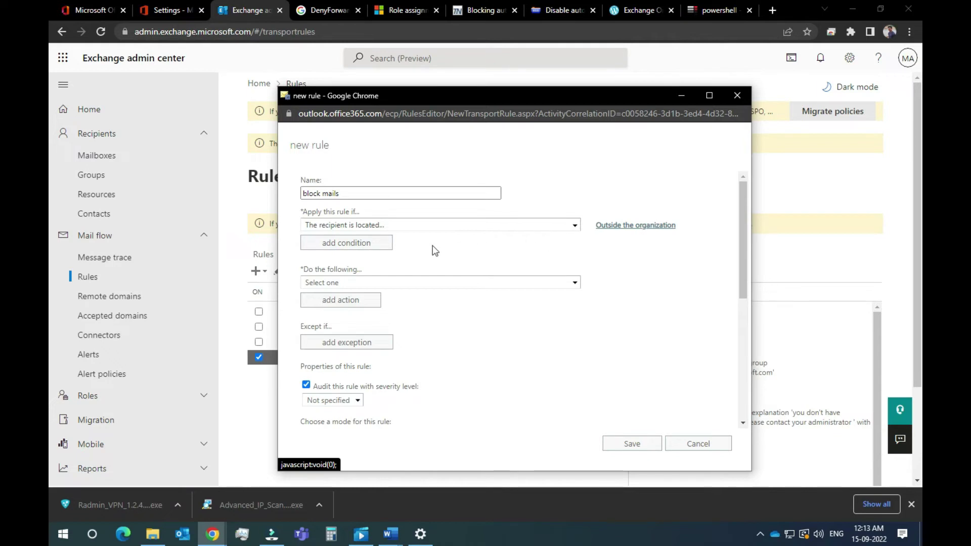
Add a second condition requiring the sender to be a member of one selected user, then list the actions.
left_click(372, 250)
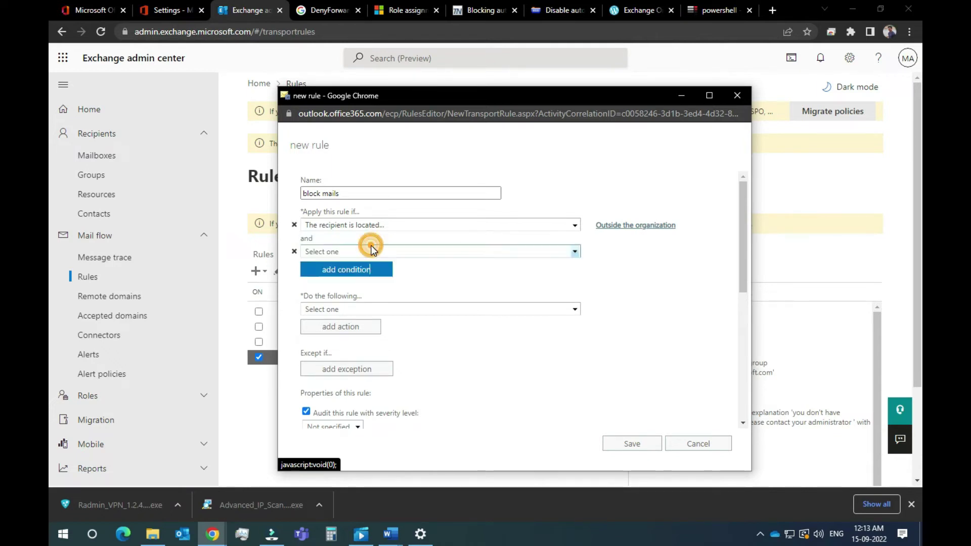
left_click(457, 253)
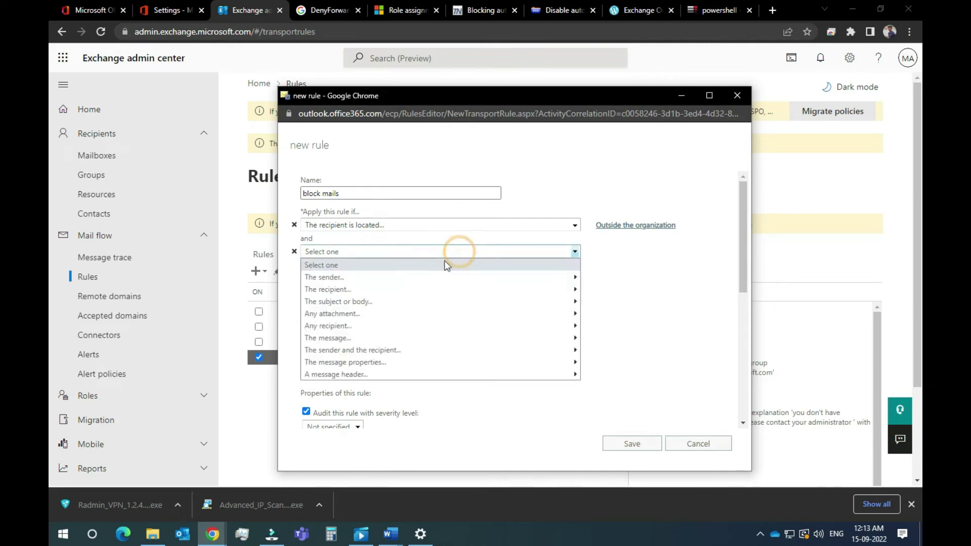
mouse_move(425, 276)
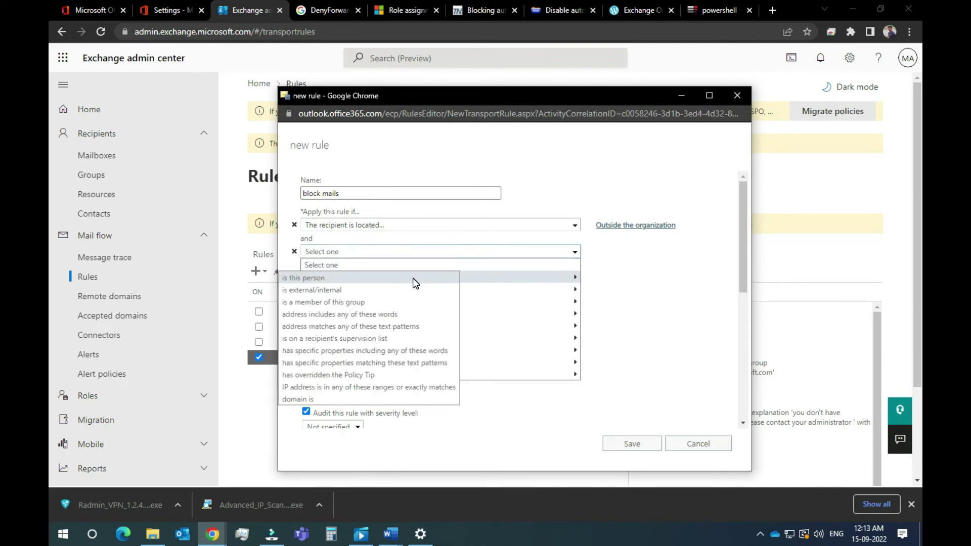
left_click(379, 302)
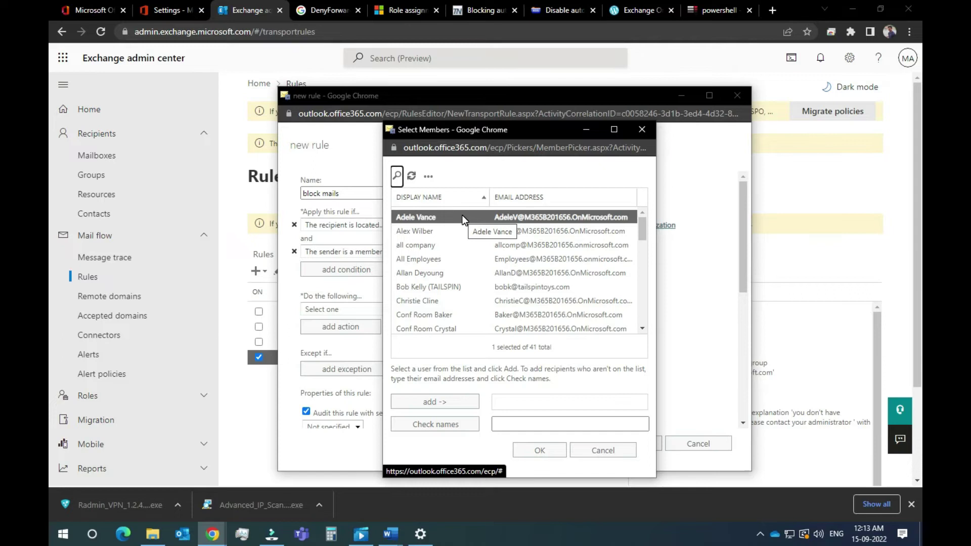
left_click(441, 400)
left_click(539, 448)
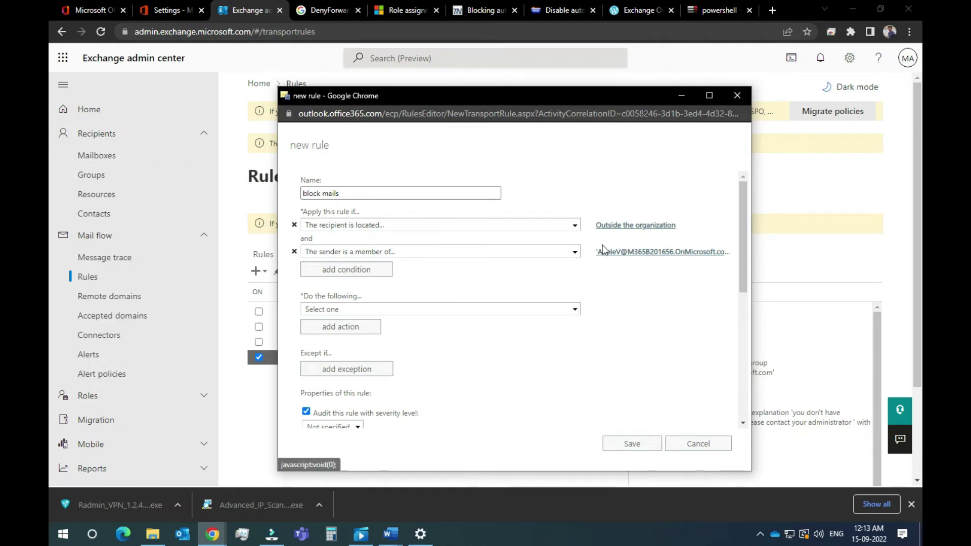
left_click(574, 309)
mouse_move(433, 360)
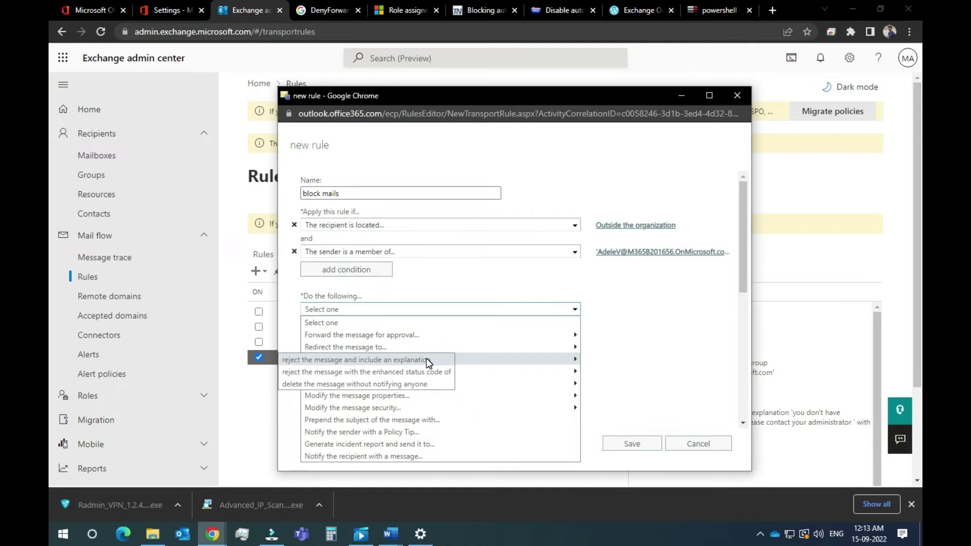
Pick reject with explanation, cancel the reason prompt, and discard the unfinished 'block mails' rule.
left_click(425, 359)
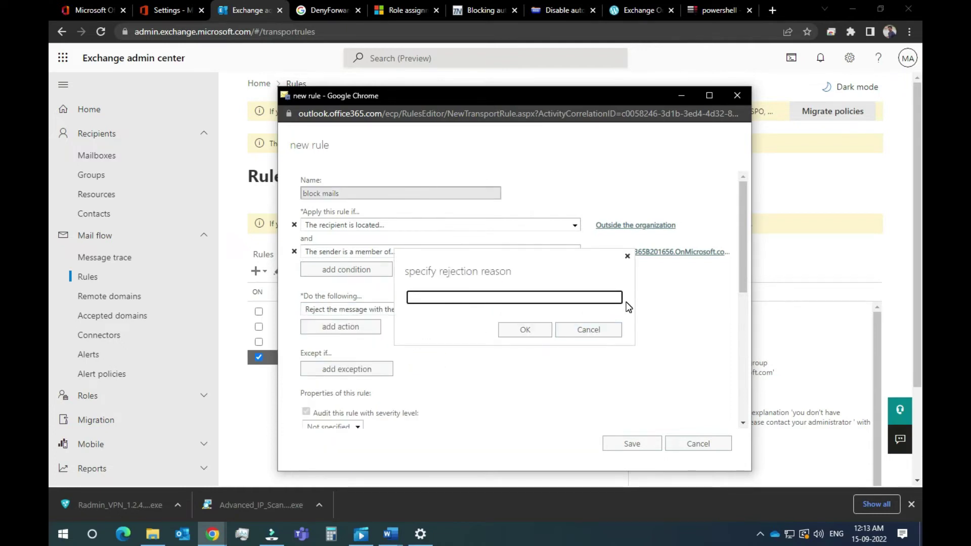
left_click(608, 330)
left_click(687, 443)
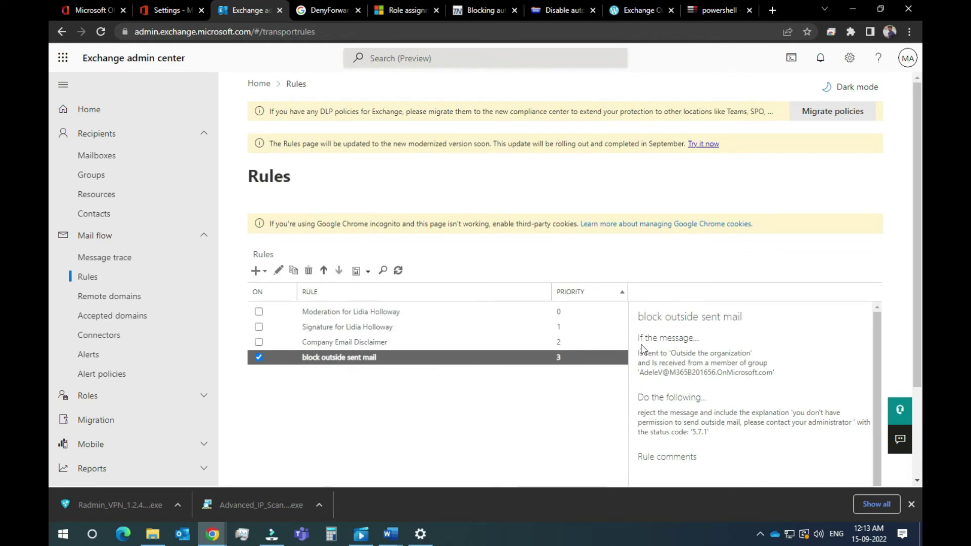
Review the sender group and action text in the details pane, then open 'block outside sent mail' for editing.
scroll(683, 336, "down", 1)
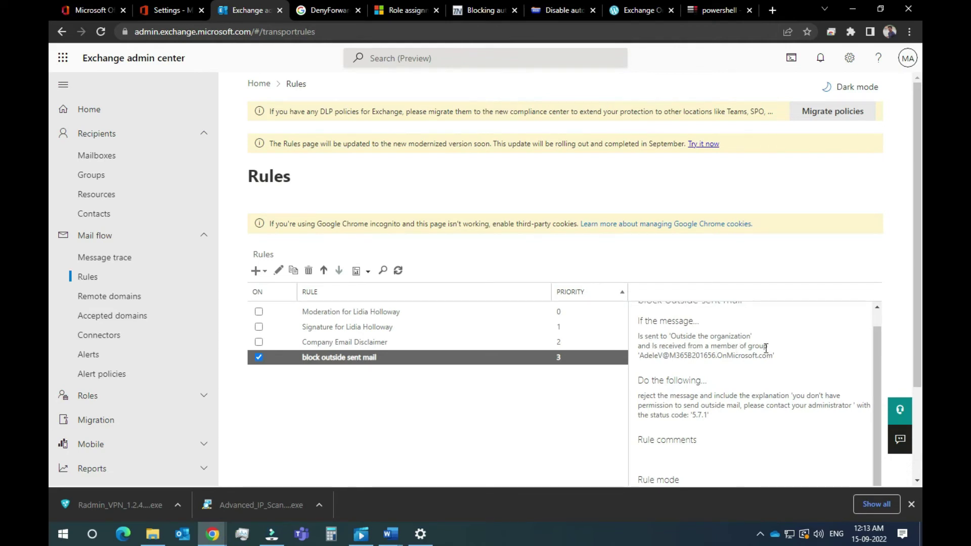
left_click_drag(772, 356, 639, 355)
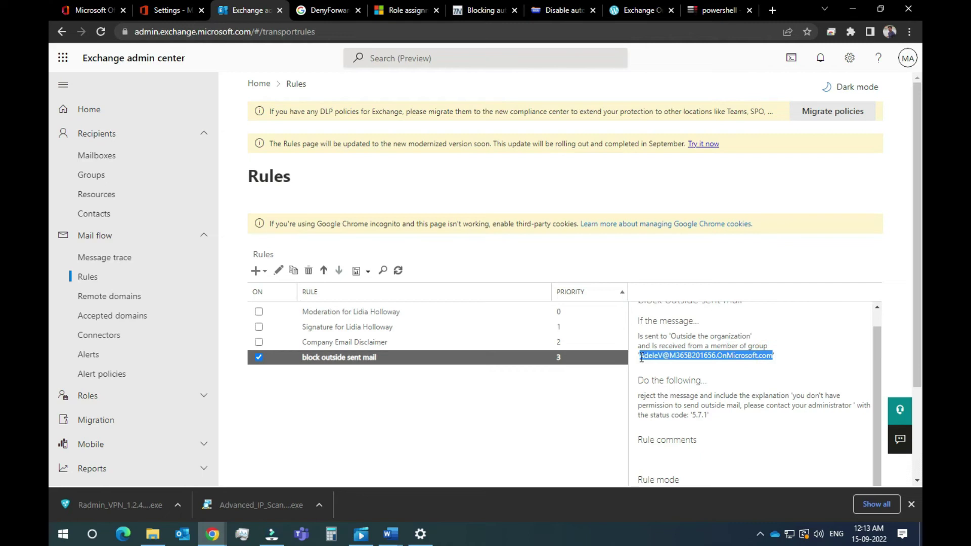
left_click(678, 335)
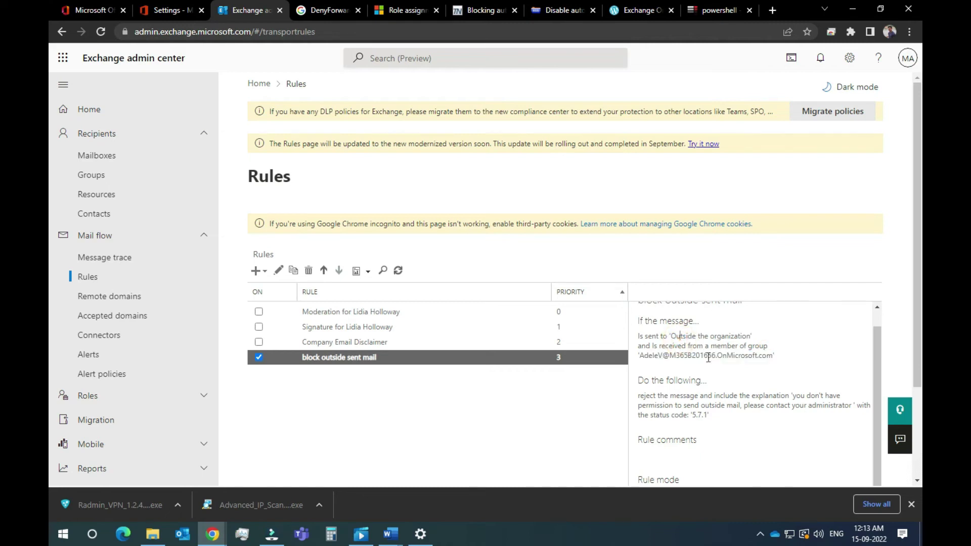
left_click_drag(636, 380, 723, 421)
left_click(727, 412)
double_click(397, 359)
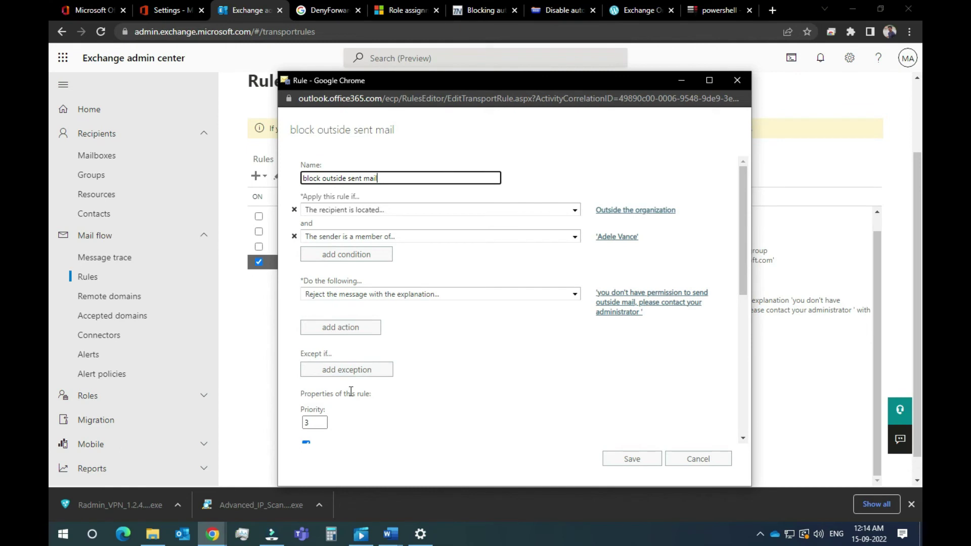
Look through the rule's priority, audit, mode and date properties, then cancel without saving.
scroll(444, 376, "down", 2)
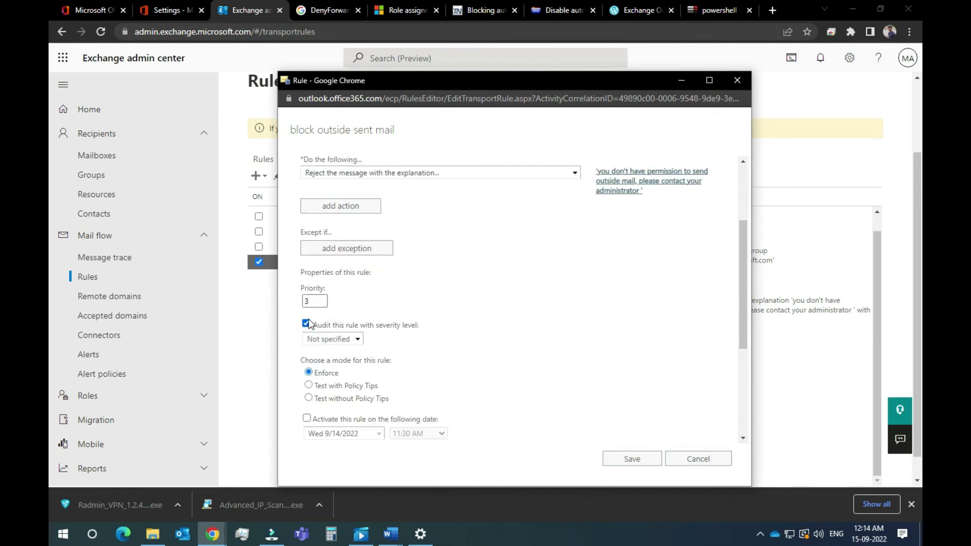
left_click(317, 302)
scroll(407, 328, "down", 3)
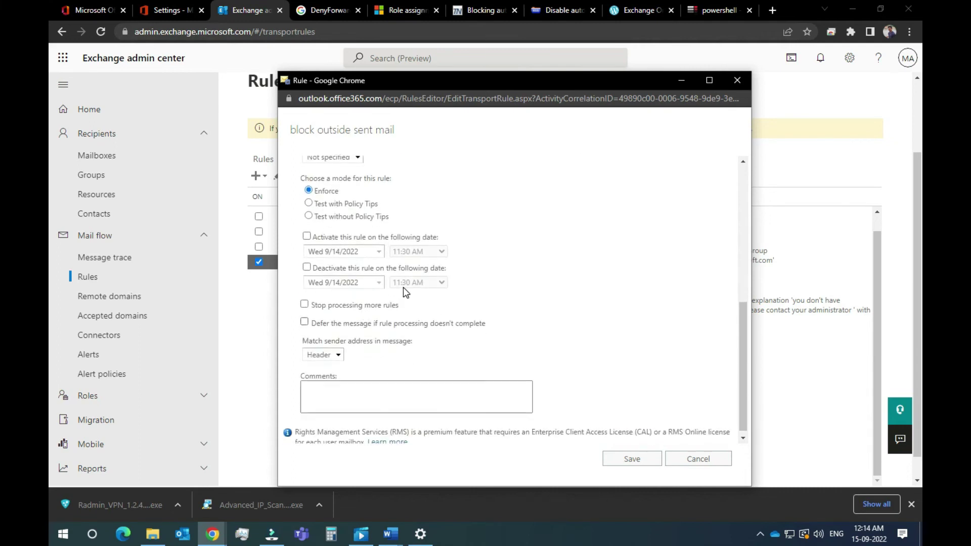
scroll(400, 258, "up", 1)
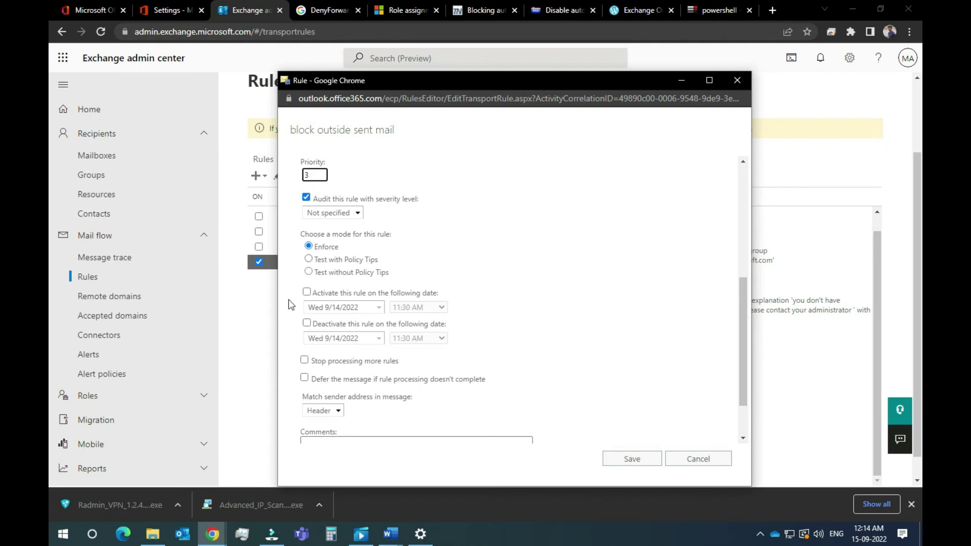
scroll(455, 364, "down", 1)
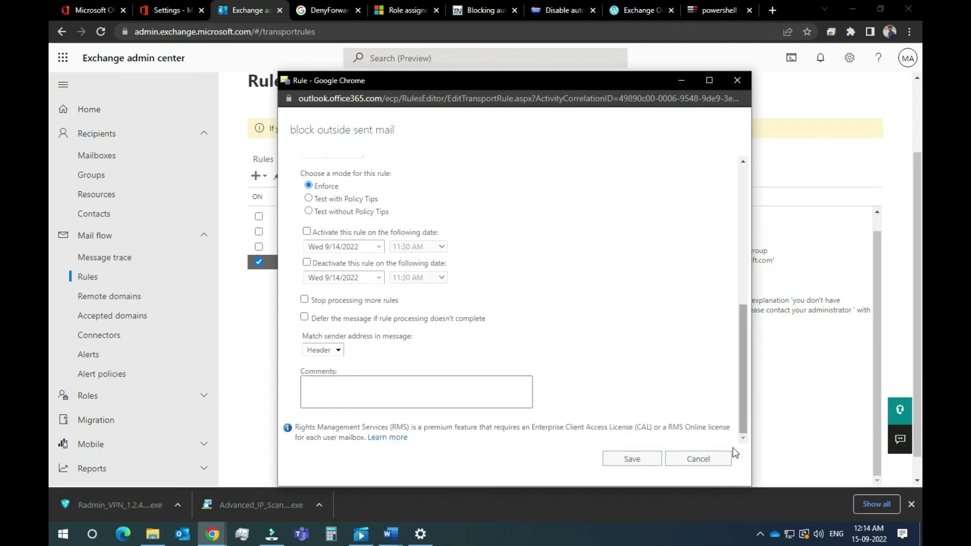
left_click(716, 464)
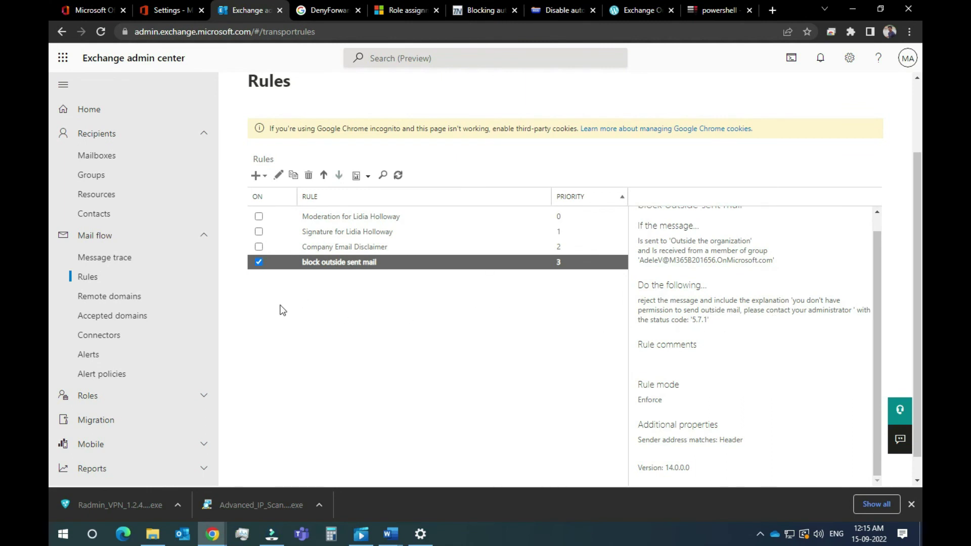
mouse_move(638, 260)
left_mouse_down()
mouse_move(776, 263)
mouse_move(640, 264)
left_mouse_up()
left_click(781, 263)
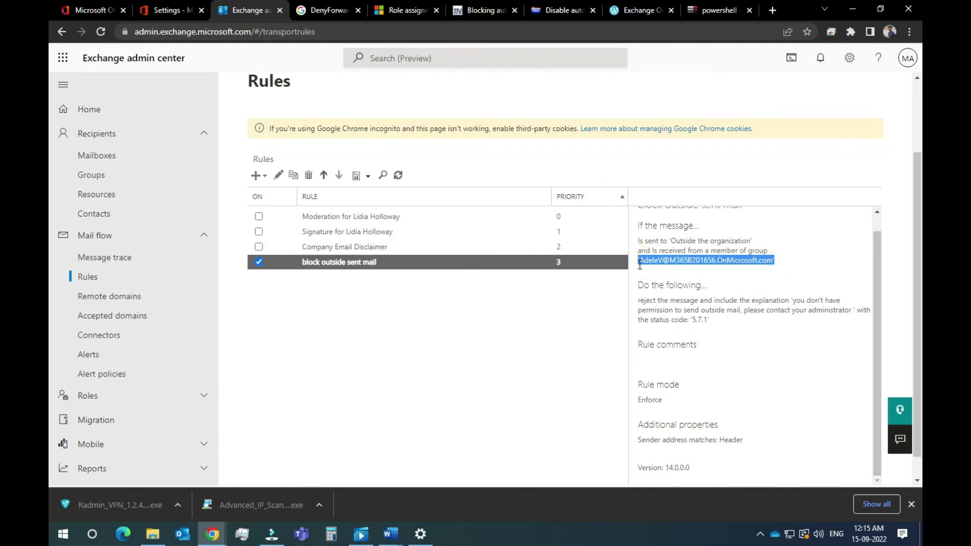
left_click(706, 271)
double_click(713, 263)
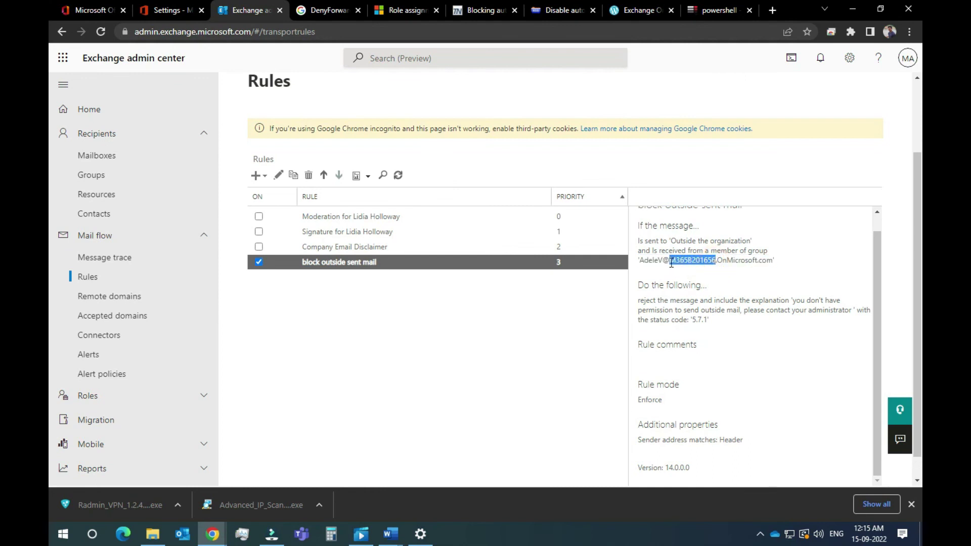
left_click(705, 277)
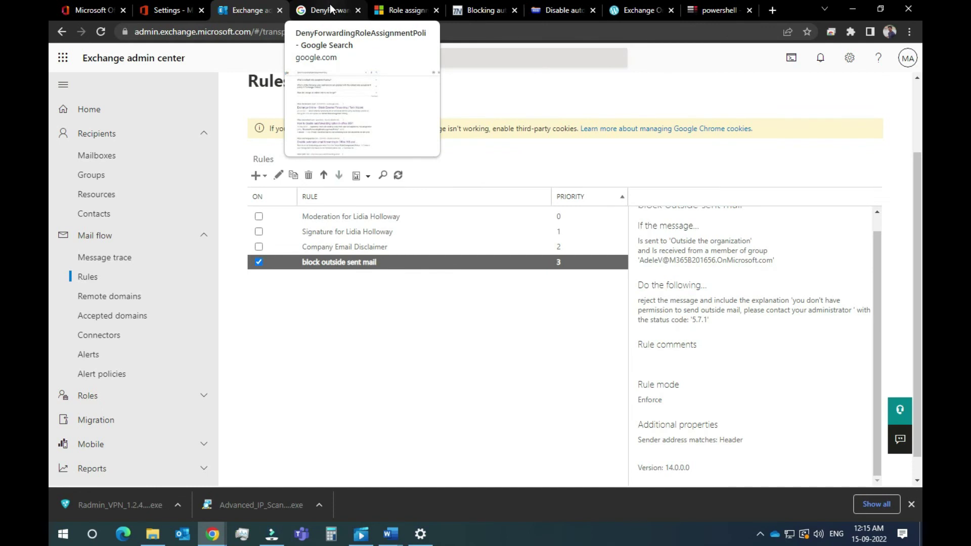
left_click(362, 350)
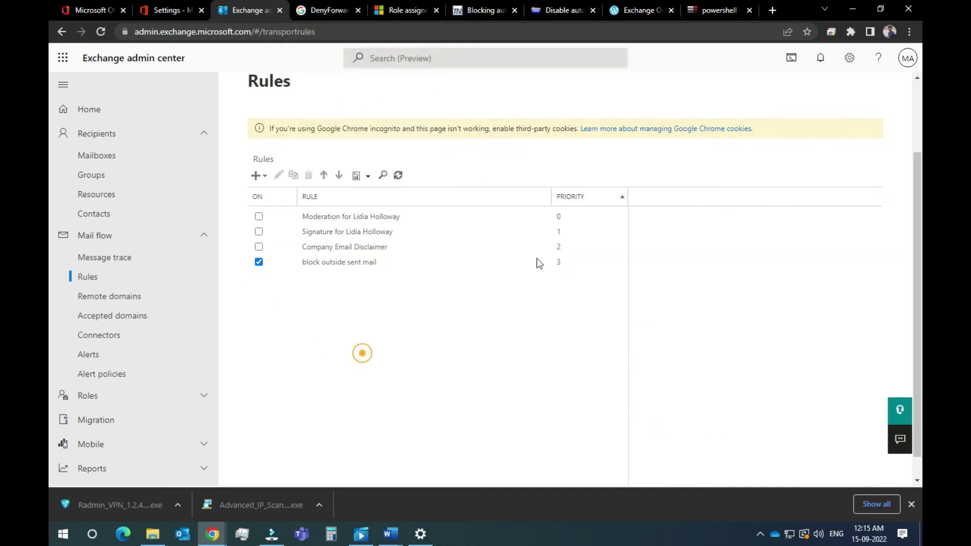
left_click(501, 263)
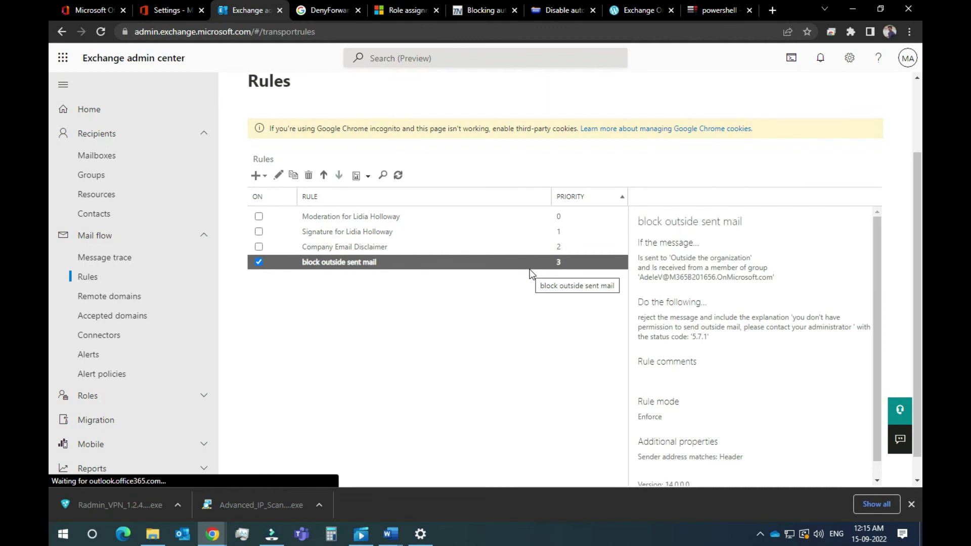